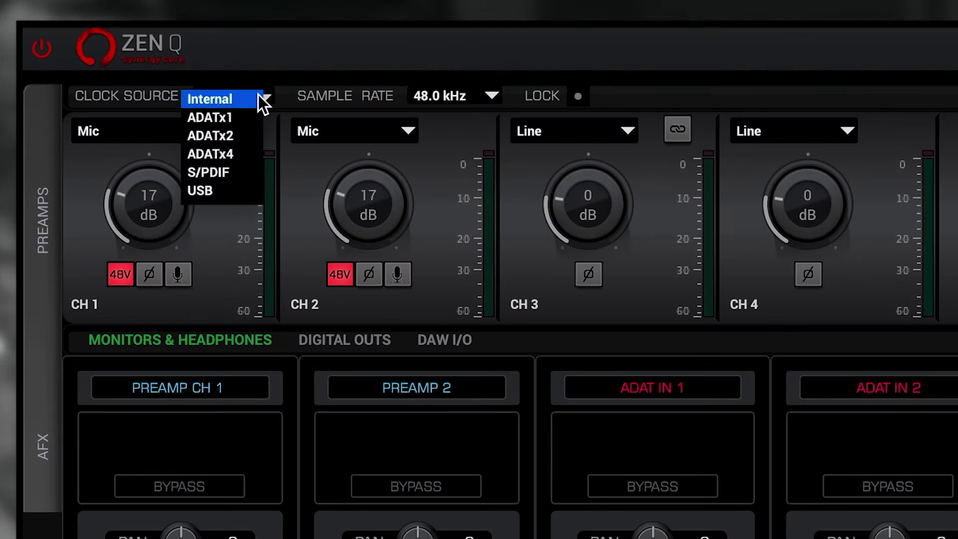
Step: Switch the Zen Q clock source to ADATx1
{"action": "left_click", "coordinate": [235, 117]}
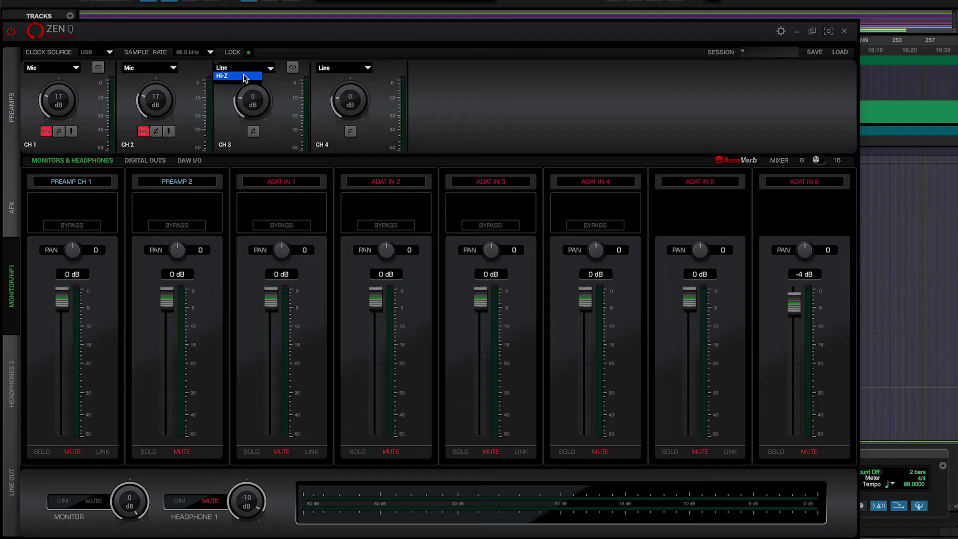
Step: Feed the first monitor strip from Preamp CH 3 and load a Bass SuperTube VR amp into its AFX chain
{"action": "mouse_move", "coordinate": [107, 194]}
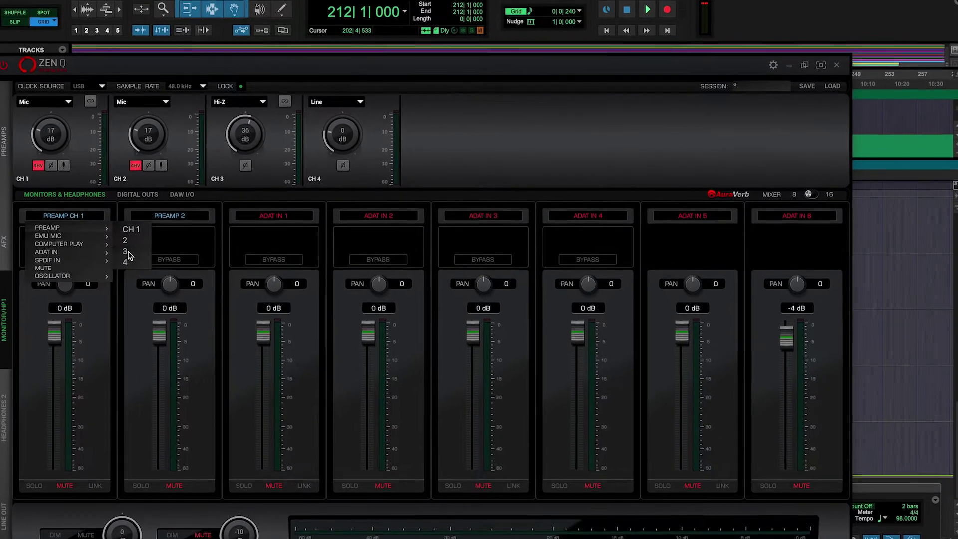
{"action": "left_click", "coordinate": [135, 210]}
{"action": "left_click", "coordinate": [59, 260]}
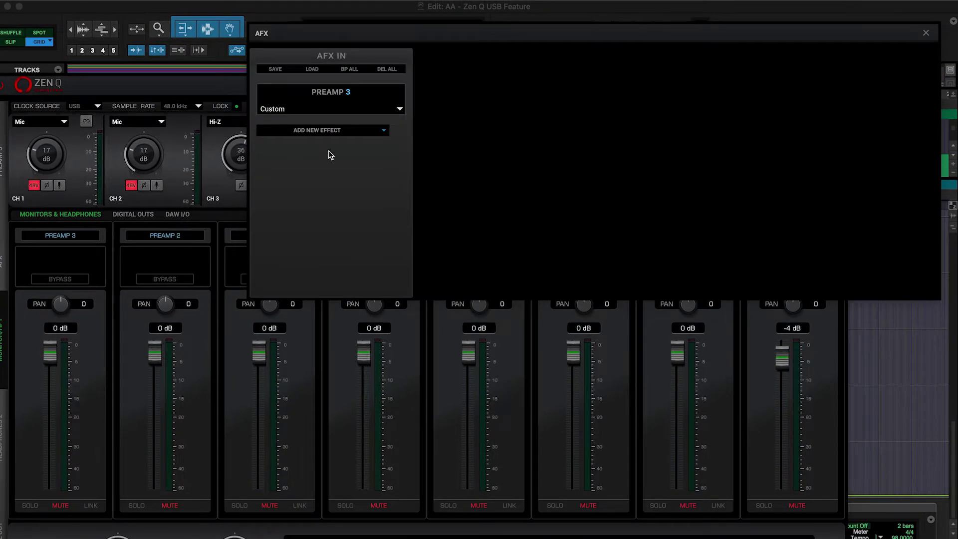
{"action": "left_click", "coordinate": [331, 128]}
{"action": "mouse_move", "coordinate": [317, 277]}
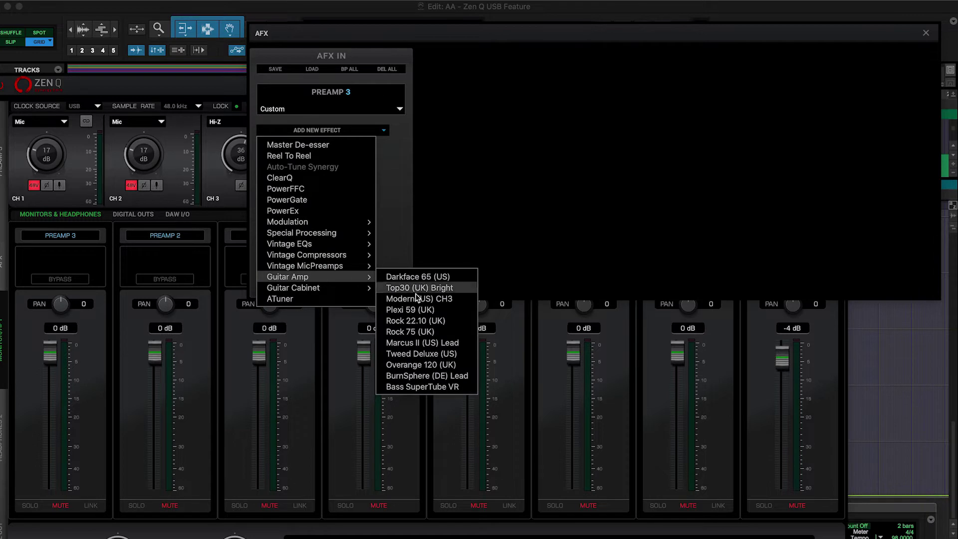
{"action": "left_click", "coordinate": [434, 386]}
{"action": "left_click", "coordinate": [319, 151]}
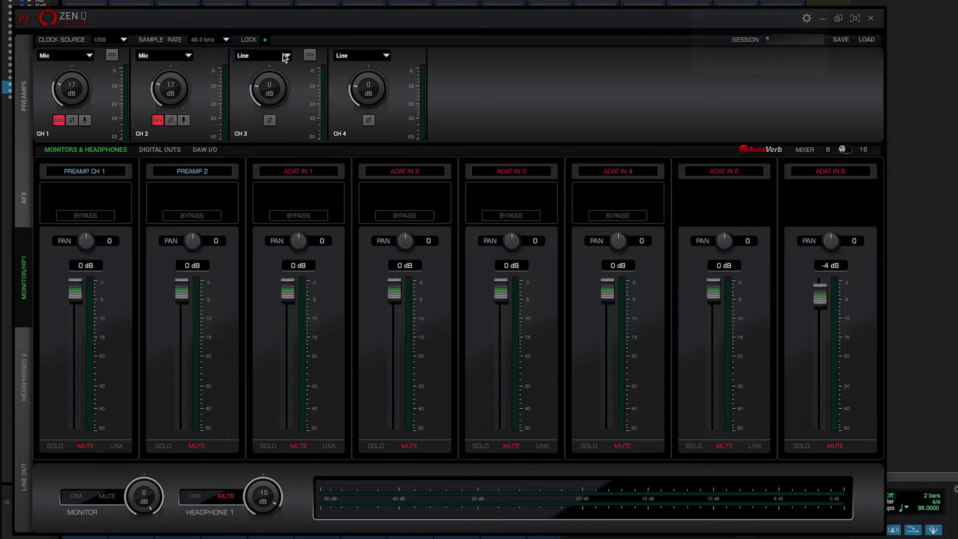
Step: Set channel 3 to Hi-Z and route the monitor strips to Preamp 3
{"action": "left_click", "coordinate": [256, 63]}
{"action": "left_click", "coordinate": [191, 171]}
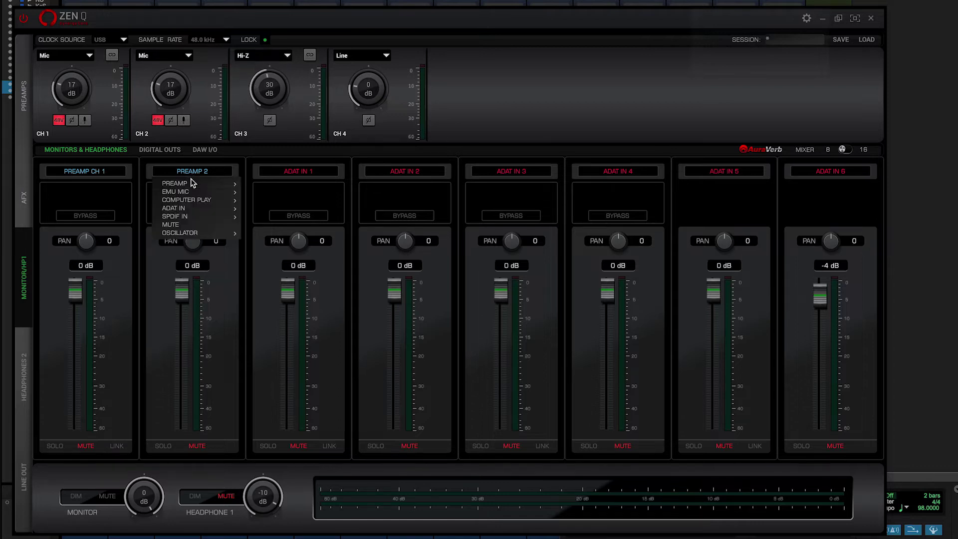
{"action": "mouse_move", "coordinate": [209, 184]}
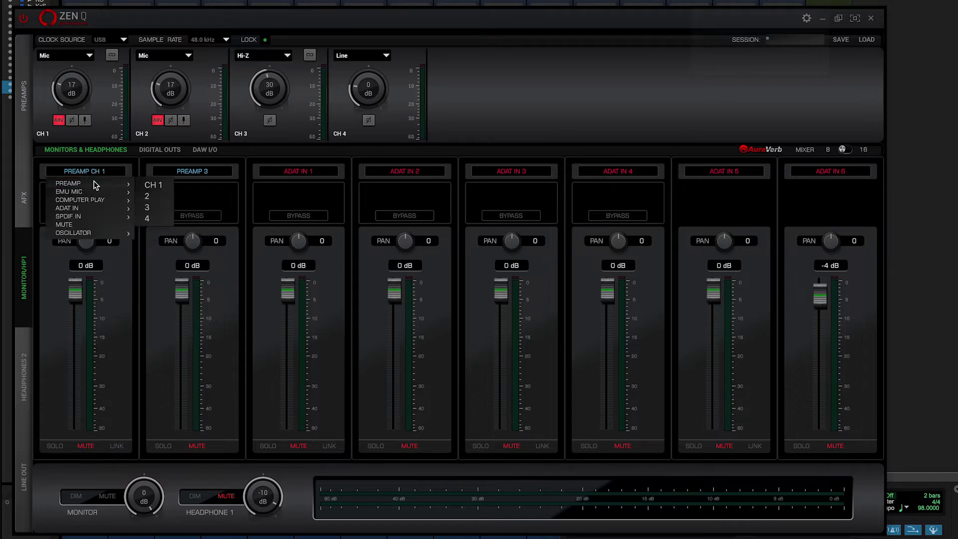
{"action": "left_click", "coordinate": [152, 208]}
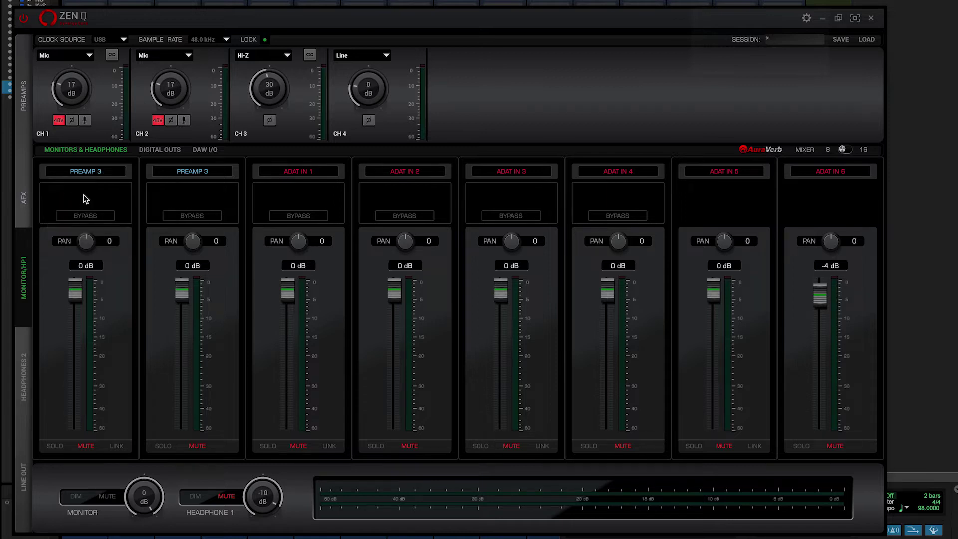
Step: Add a Darkface 65 2x12 cabinet and Darkface 65 (US) amp, placing the amp first
{"action": "left_click", "coordinate": [84, 199]}
{"action": "left_click", "coordinate": [216, 231]}
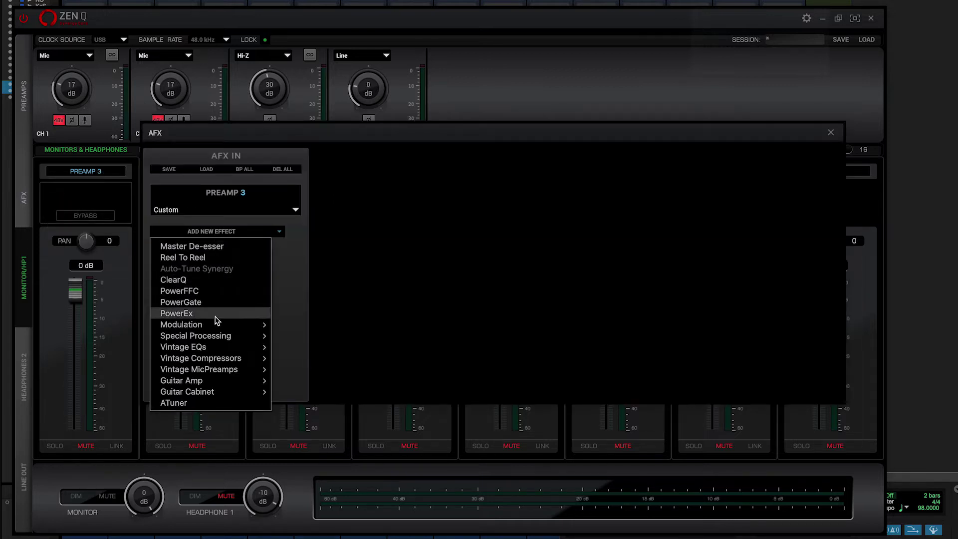
{"action": "mouse_move", "coordinate": [214, 393]}
{"action": "left_click", "coordinate": [314, 392]}
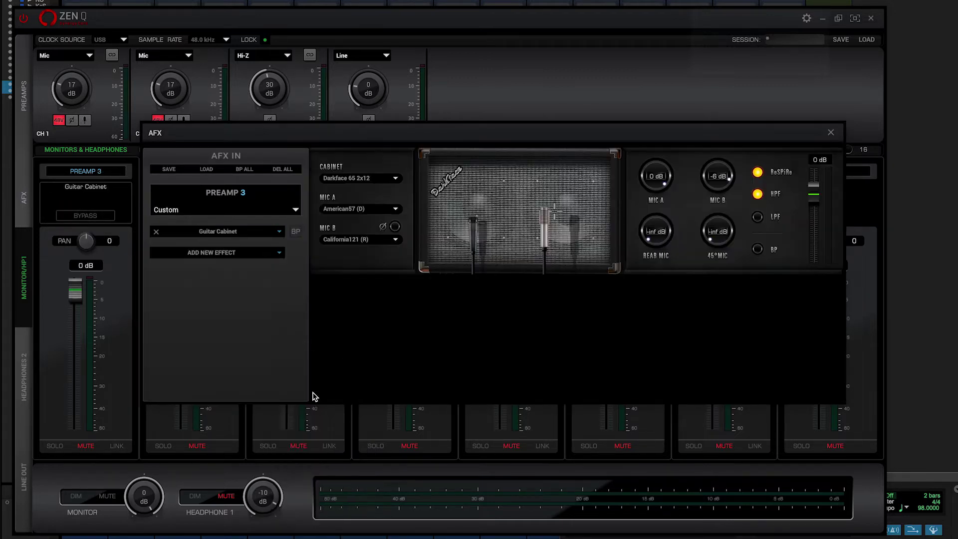
{"action": "left_click", "coordinate": [217, 250]}
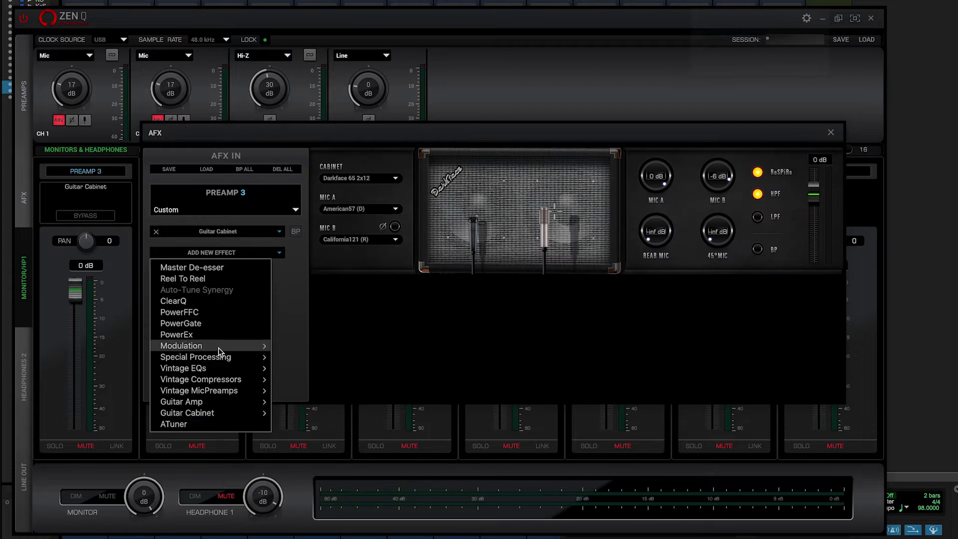
{"action": "mouse_move", "coordinate": [211, 400]}
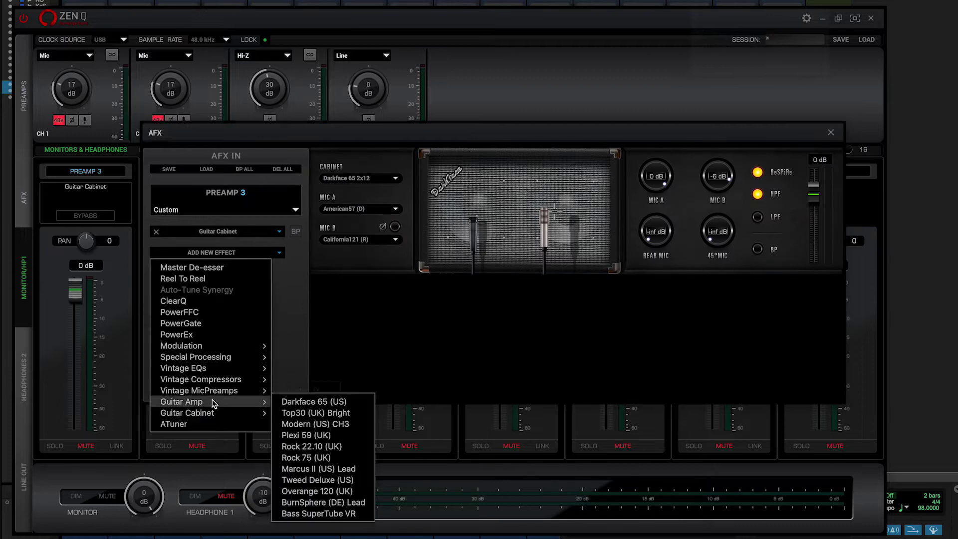
{"action": "left_click", "coordinate": [306, 402]}
{"action": "left_click_drag", "start_coordinate": [216, 252], "coordinate": [217, 217]}
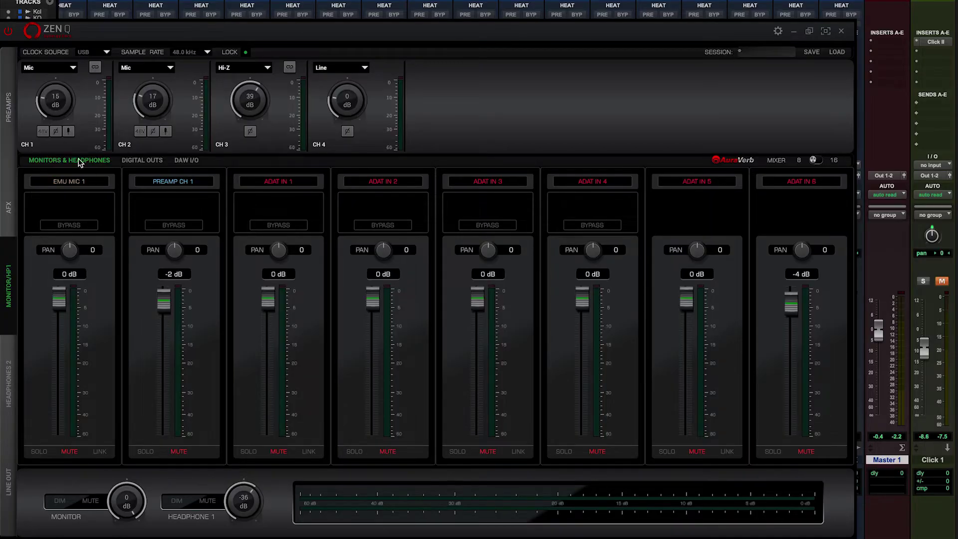
Step: Put channel 1 in Edge Solo mic emulation mode and bring up the mic model choices
{"action": "left_click", "coordinate": [407, 451]}
{"action": "left_click", "coordinate": [532, 500]}
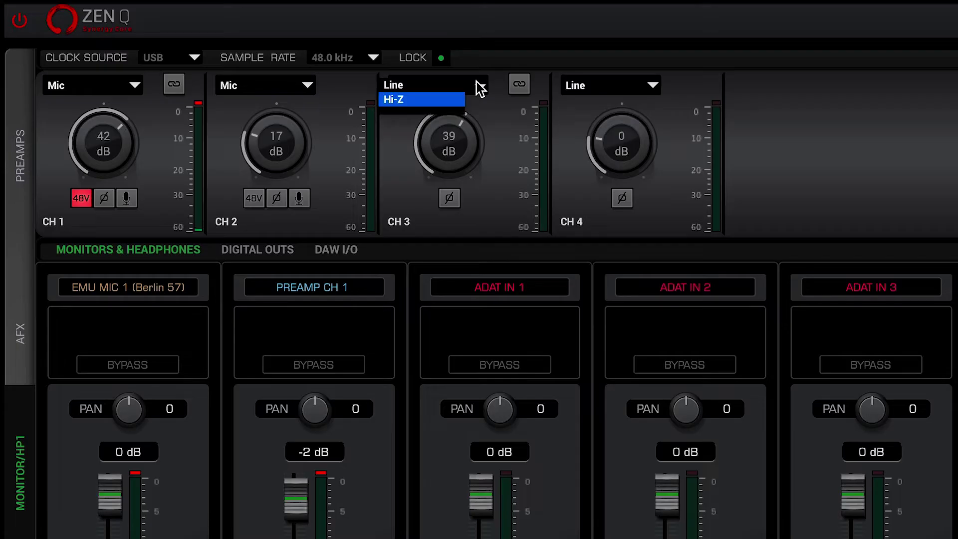
Step: Set channel 3's input type to Line
{"action": "left_click", "coordinate": [428, 86]}
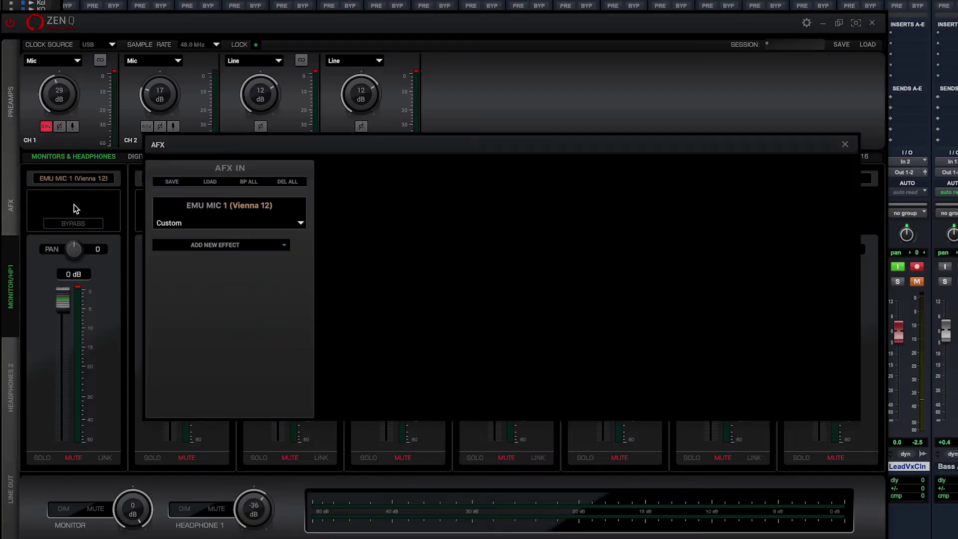
Step: Add a VEQ-1A equalizer, then a FET-A76 compressor, to the EMU MIC 1 effects chain
{"action": "left_click", "coordinate": [208, 244]}
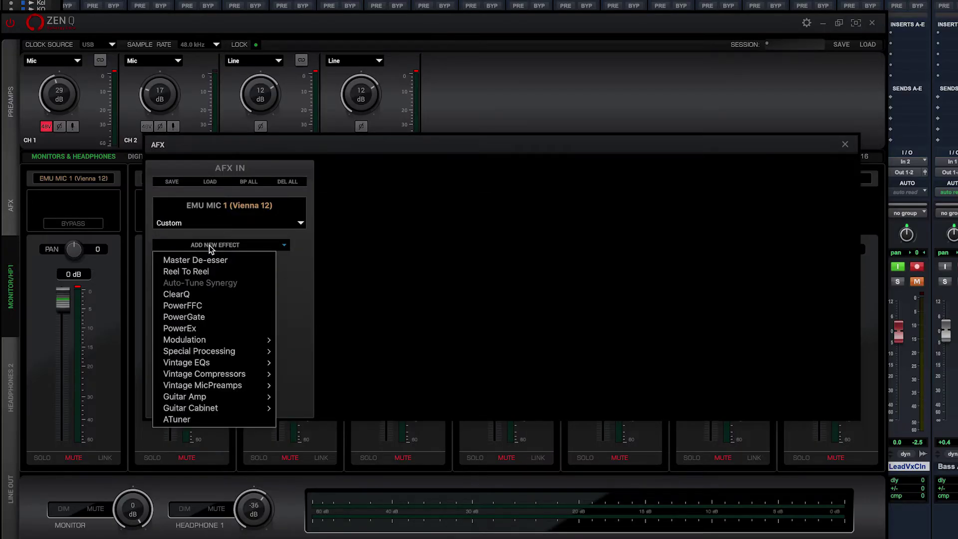
{"action": "mouse_move", "coordinate": [218, 365]}
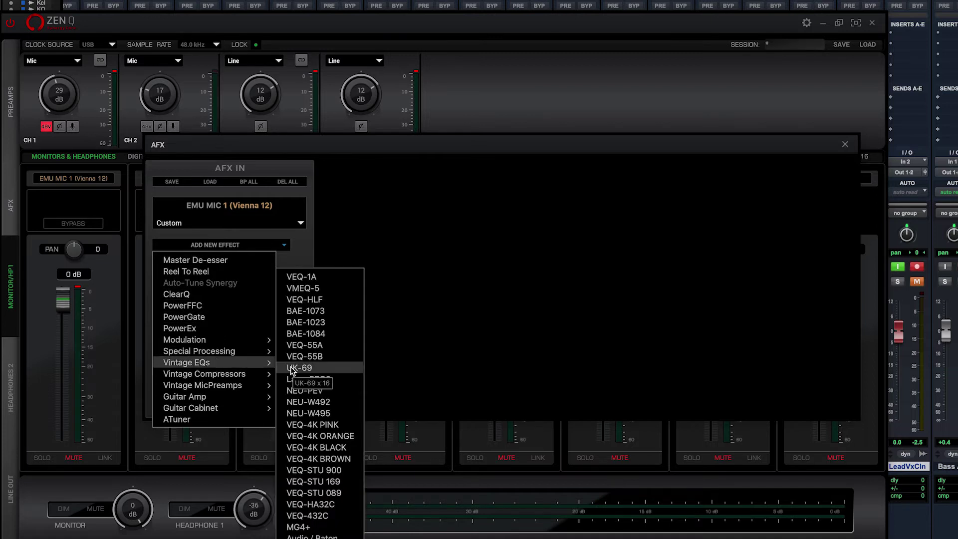
{"action": "left_click", "coordinate": [303, 277]}
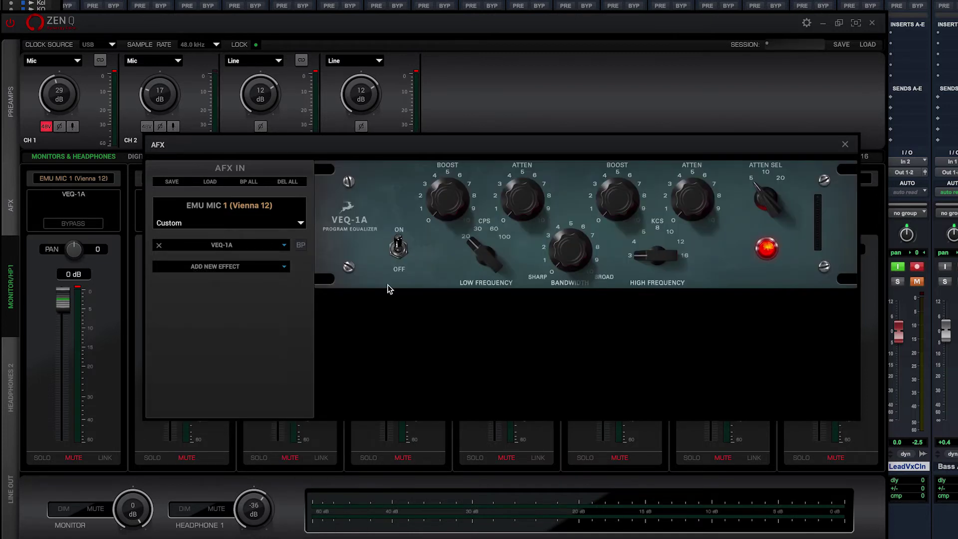
{"action": "left_click", "coordinate": [228, 268]}
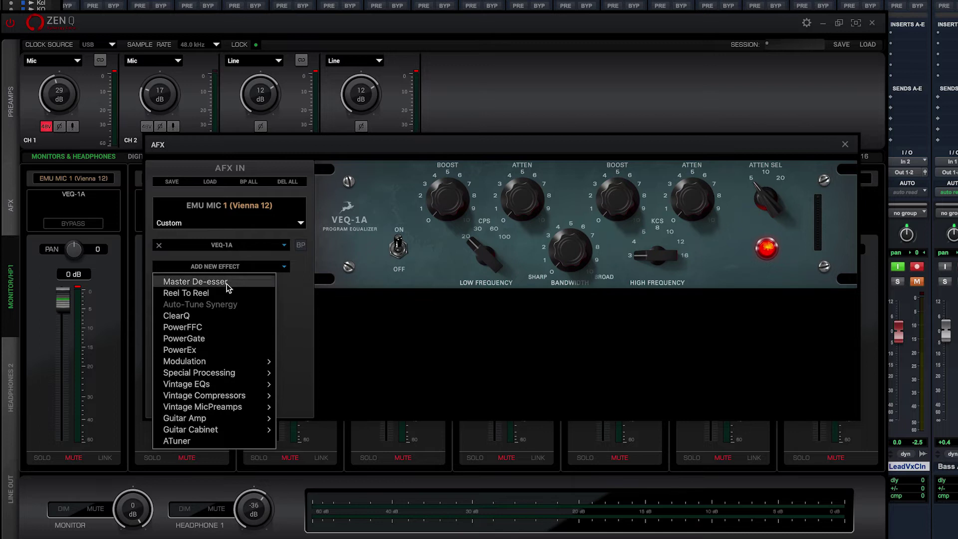
{"action": "mouse_move", "coordinate": [236, 399]}
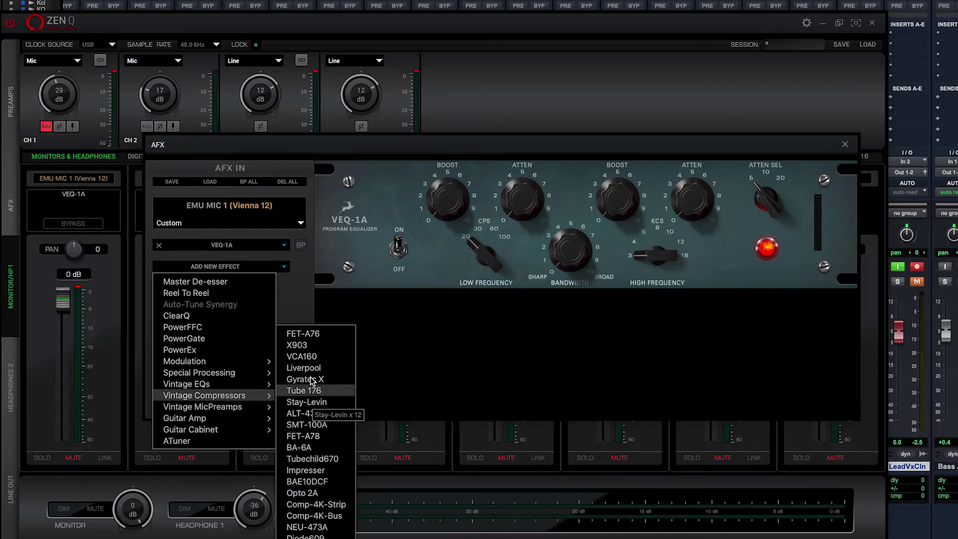
{"action": "left_click", "coordinate": [309, 338]}
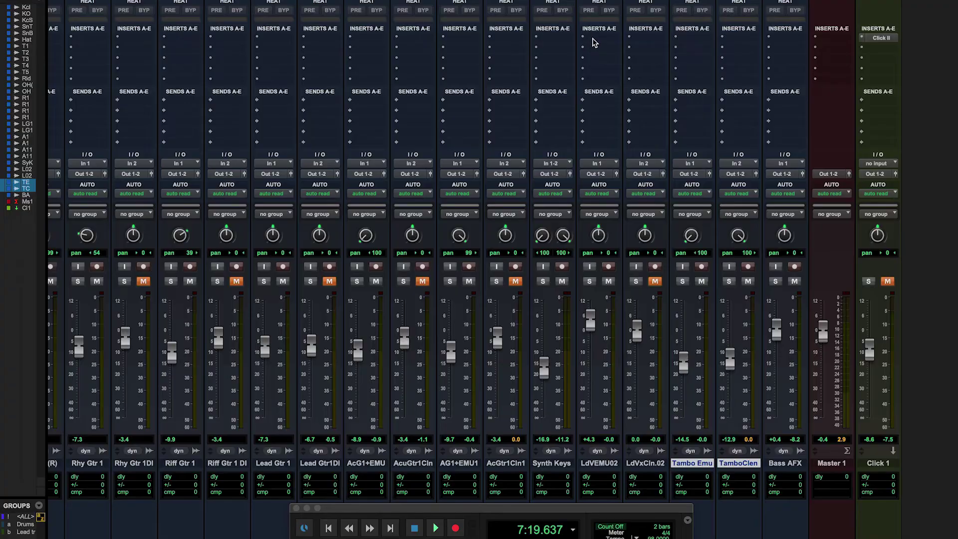
Step: Bring up the Zen Q panel and feed the ADAT IN 1 strip from Computer Play 3
{"action": "left_click", "coordinate": [592, 38]}
{"action": "left_click", "coordinate": [708, 111]}
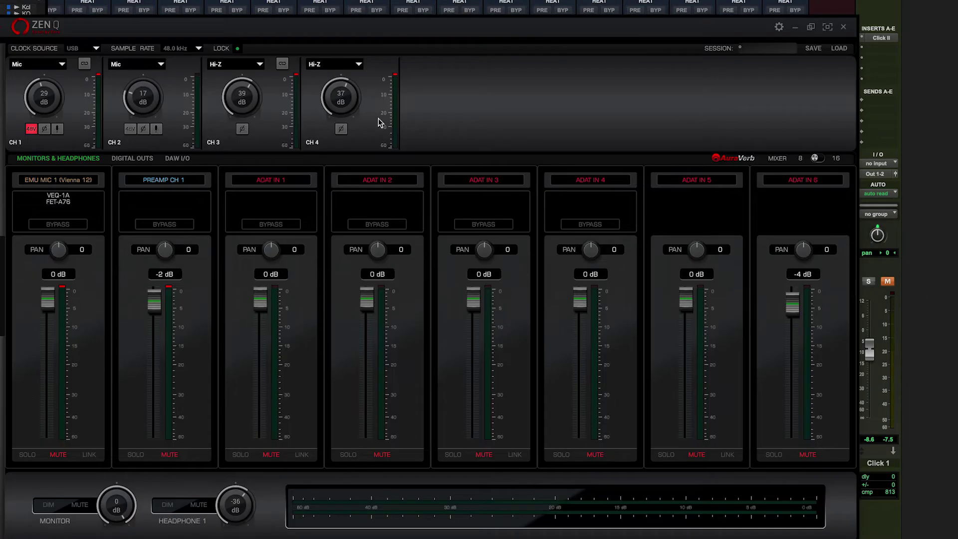
{"action": "left_click", "coordinate": [273, 181]}
{"action": "mouse_move", "coordinate": [273, 206]}
{"action": "left_click", "coordinate": [333, 234]}
Step: Add a BAE-1084 equalizer to that strip's AFX chain
{"action": "left_click", "coordinate": [268, 205]}
{"action": "left_click", "coordinate": [220, 245]}
{"action": "mouse_move", "coordinate": [212, 361]}
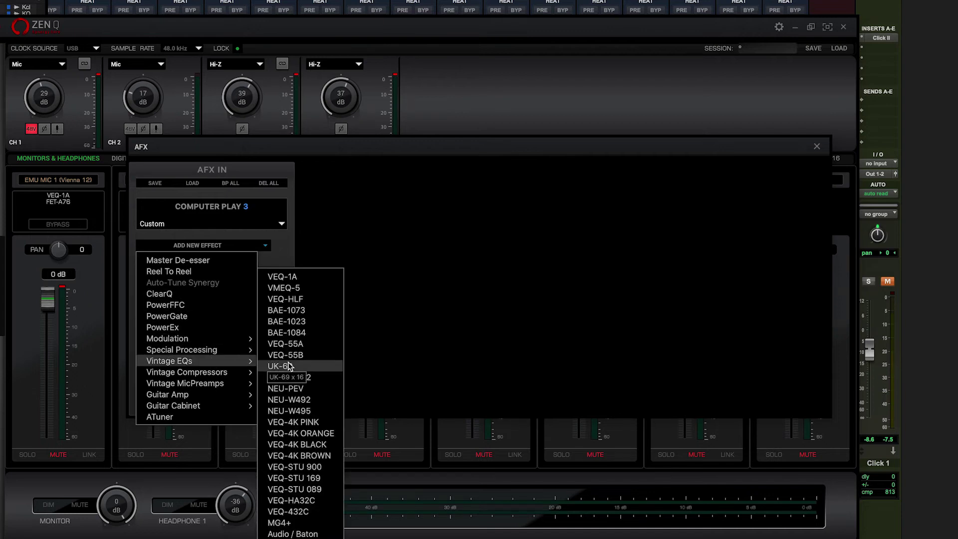
{"action": "left_click", "coordinate": [288, 336]}
{"action": "left_click", "coordinate": [221, 267]}
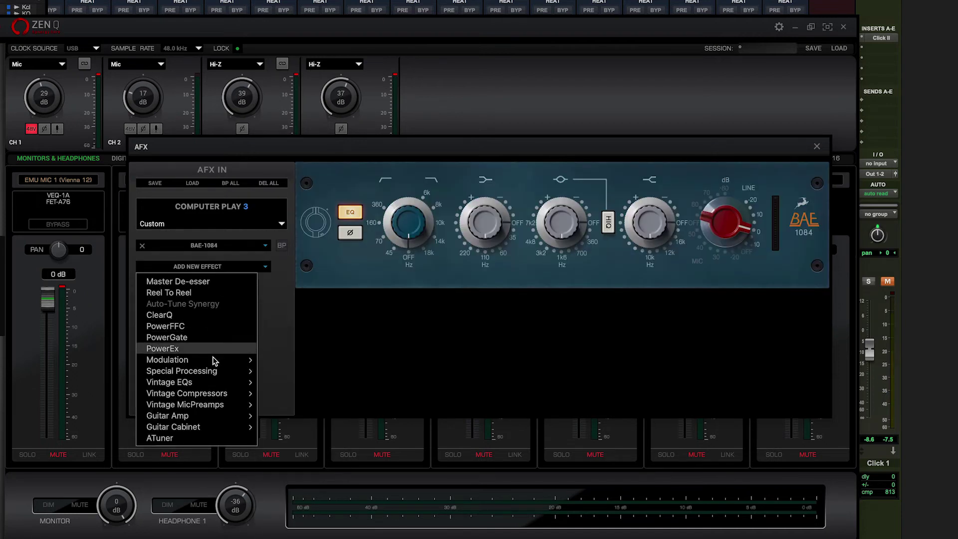
{"action": "mouse_move", "coordinate": [209, 398]}
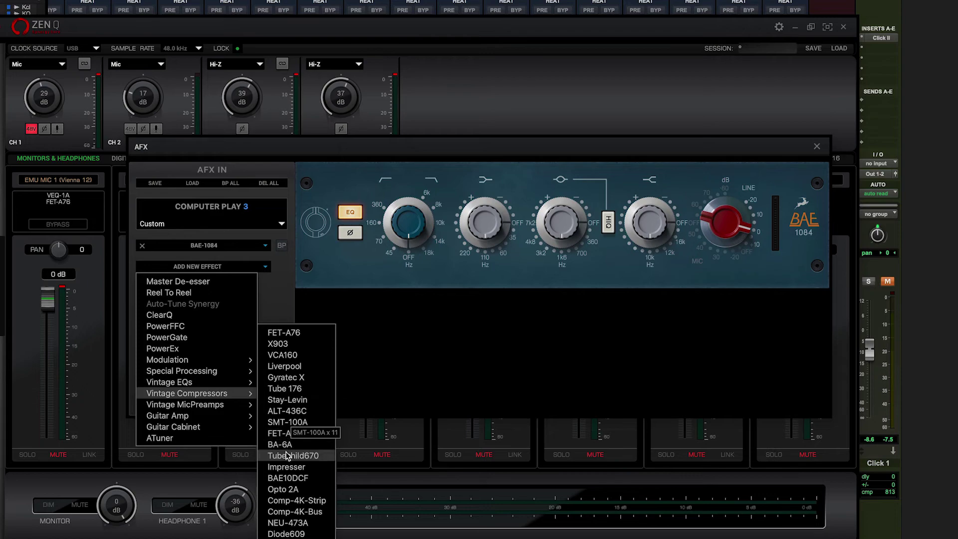